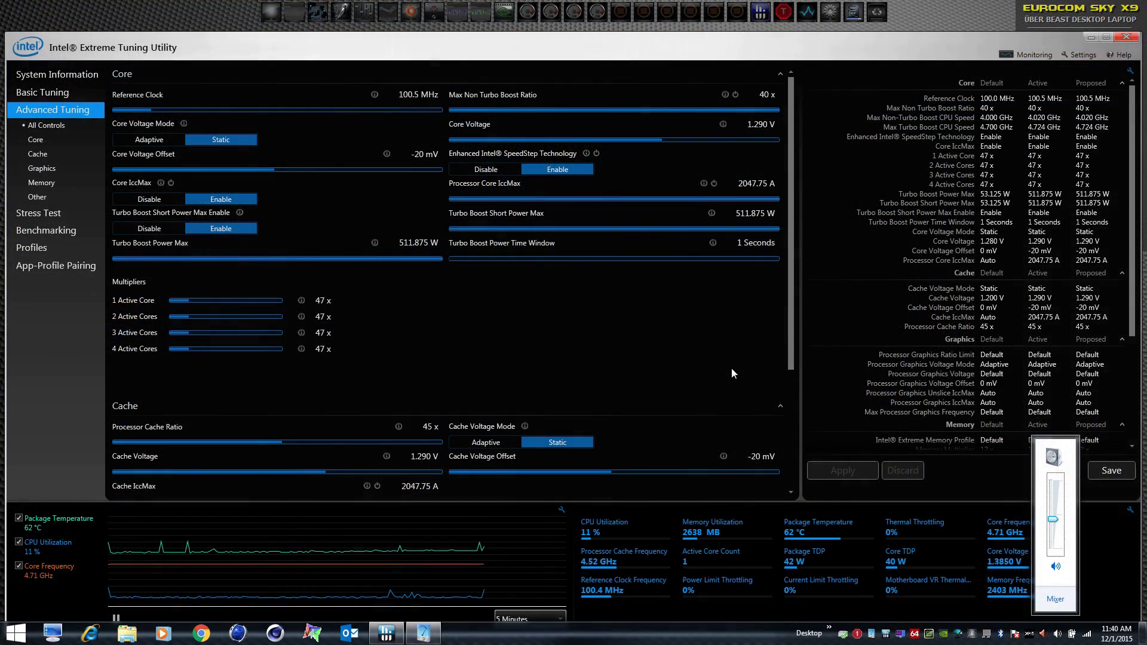
Close the volume mixer and move the empty-score 3DMark 11 window to the top-left corner
click(723, 376)
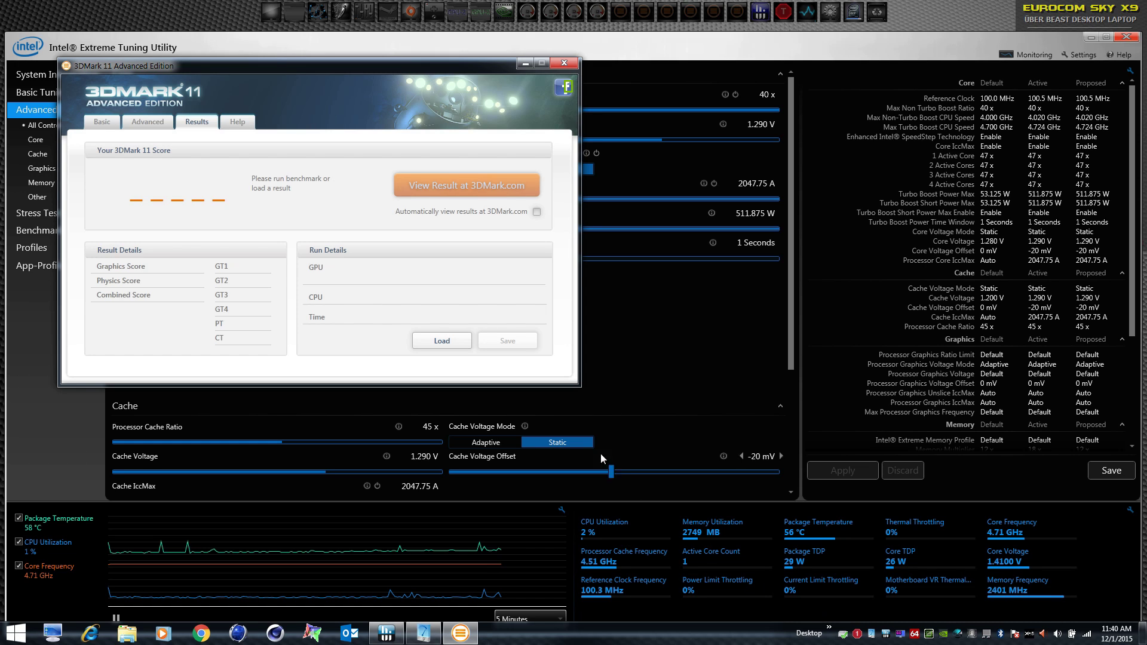
drag(420, 62, 371, 18)
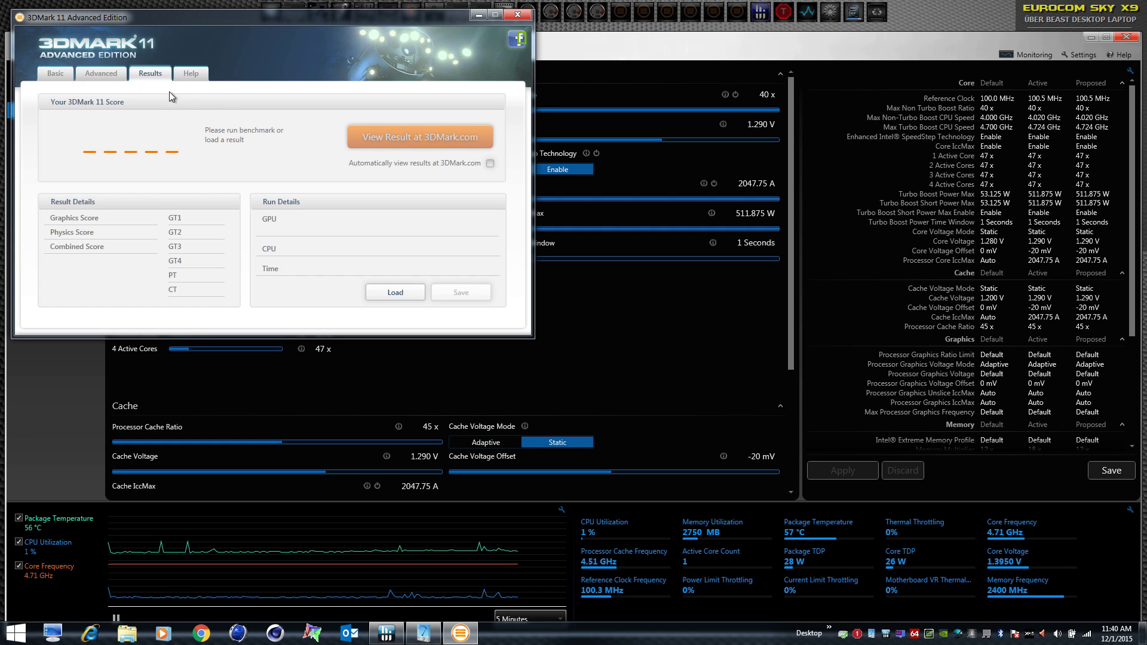
Show the Advanced tab with Graphics Test 1, Physics Test and Combined Test enabled at 1280×720
click(102, 75)
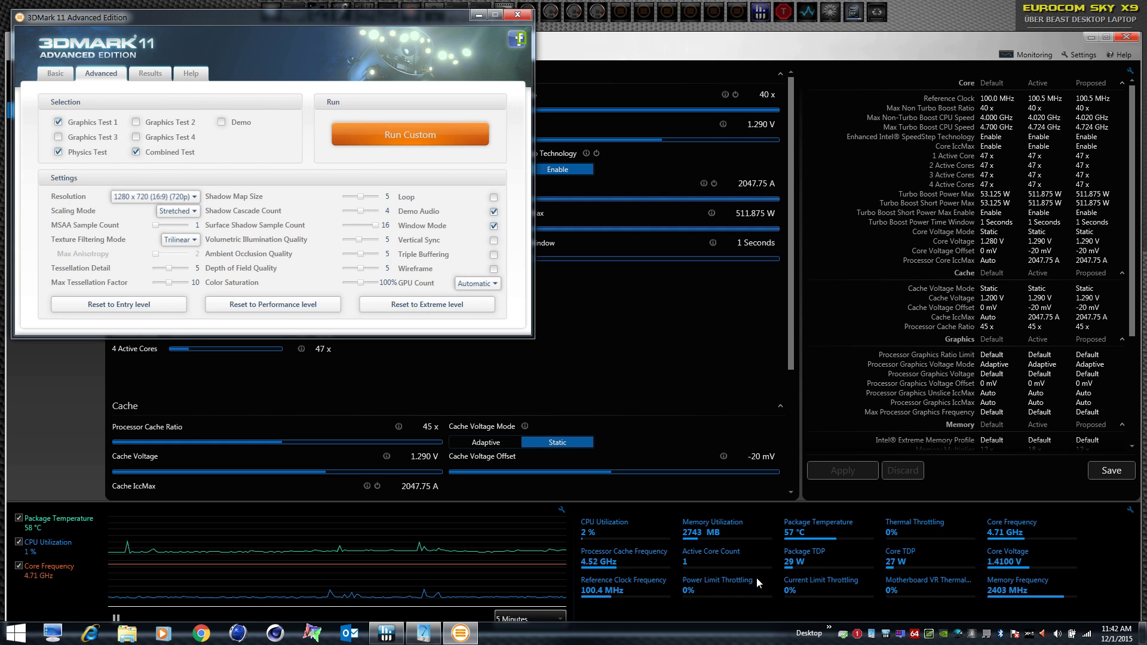
mouse_move(845, 594)
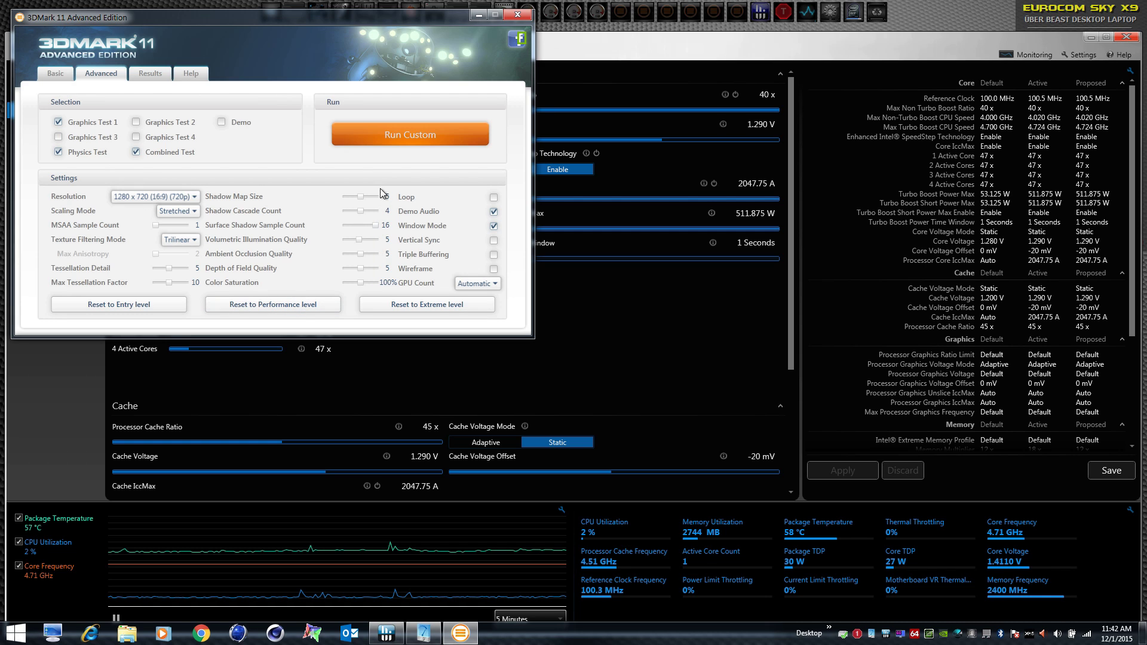
Launch the custom run of Graphics Test 1, Physics Test and Combined Test
click(401, 139)
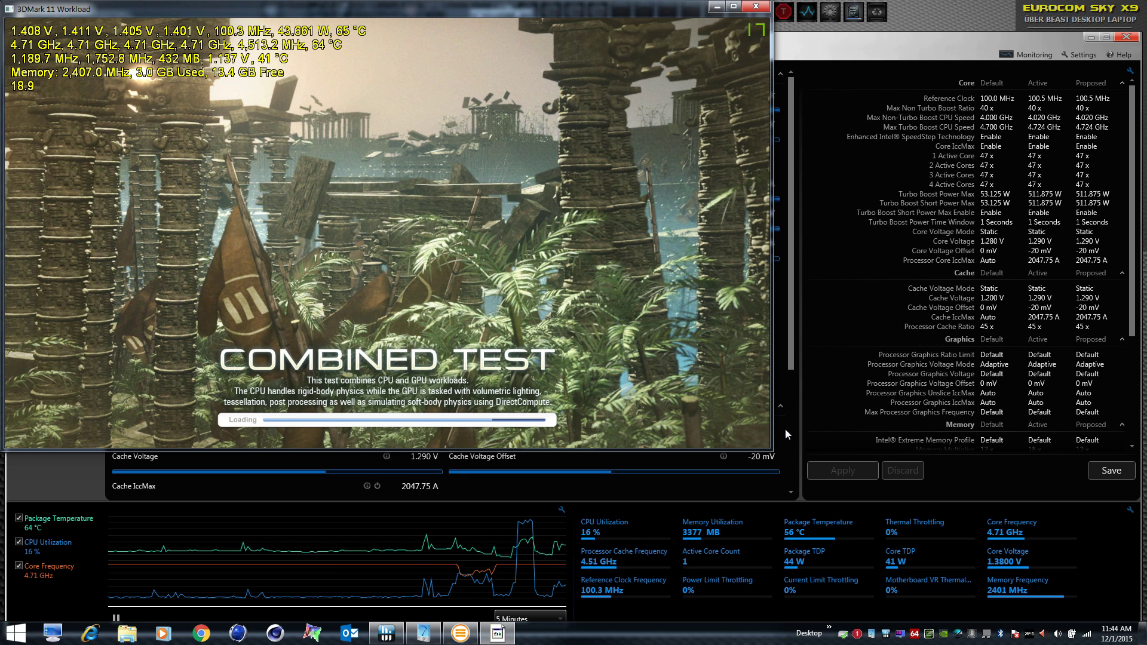
Let the run complete and review scores: GT1 74.37, Physics 12664, Combined 10451
mouse_move(745, 460)
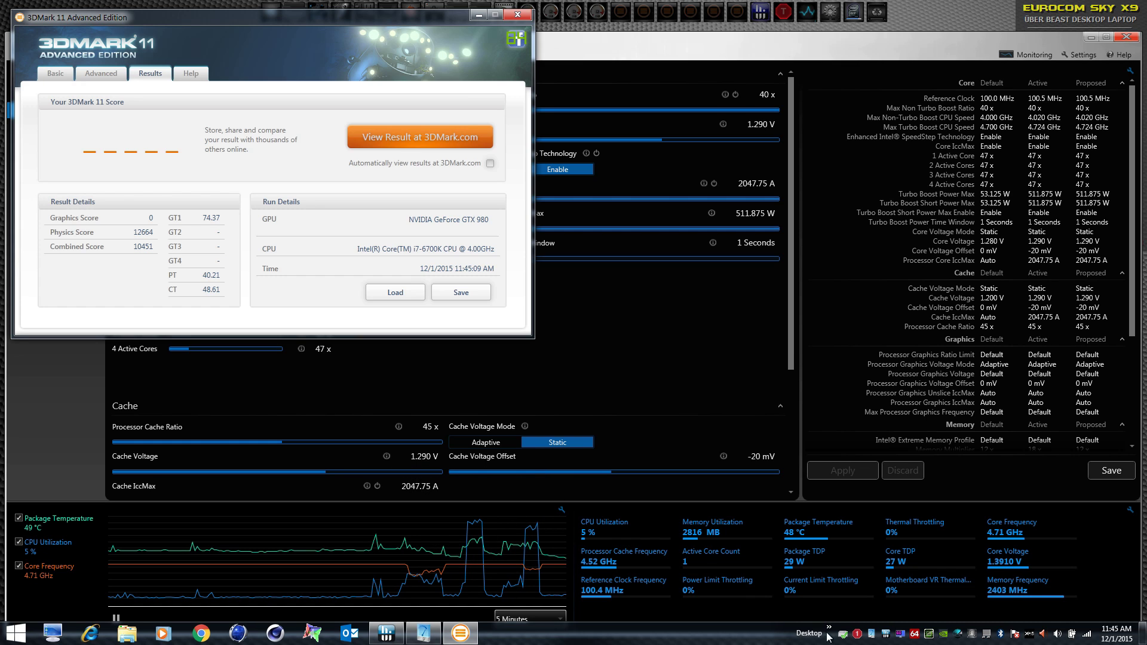
In ThrottleStop, switch to the fourth profile and lower the set CPU multiplier
click(858, 637)
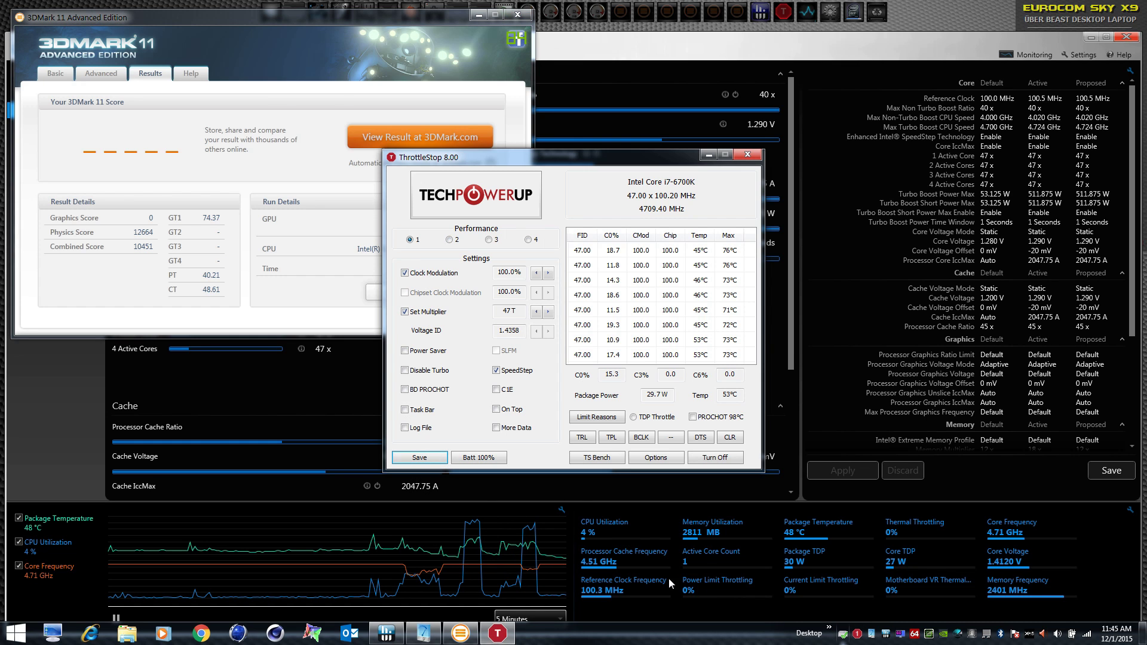
click(529, 240)
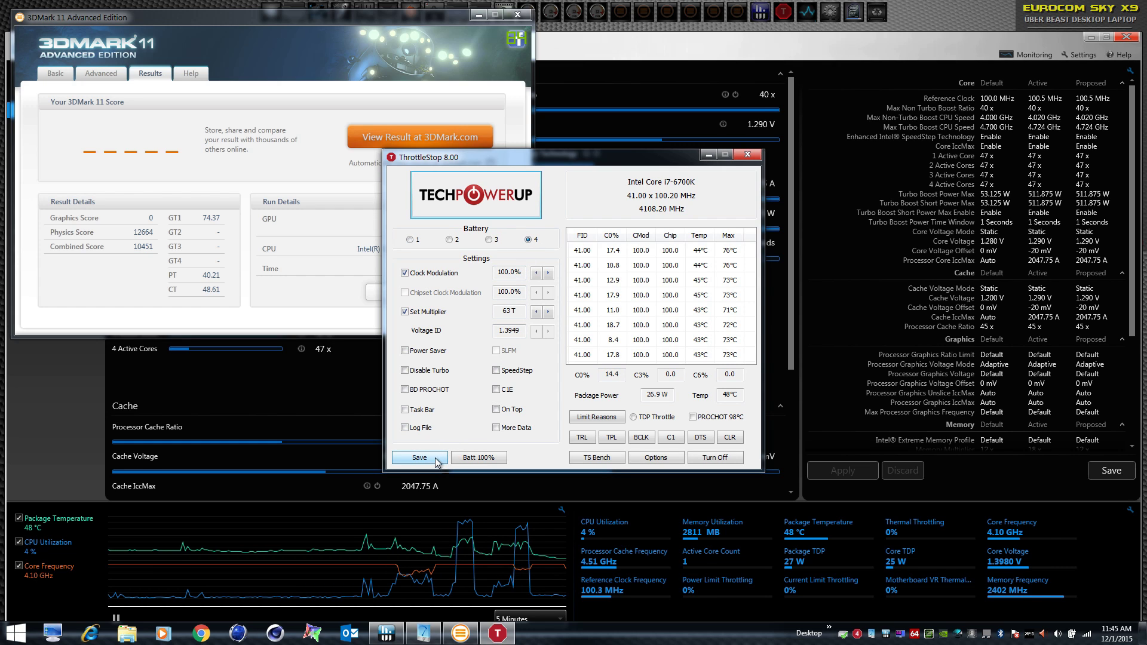
click(537, 312)
click(537, 312)
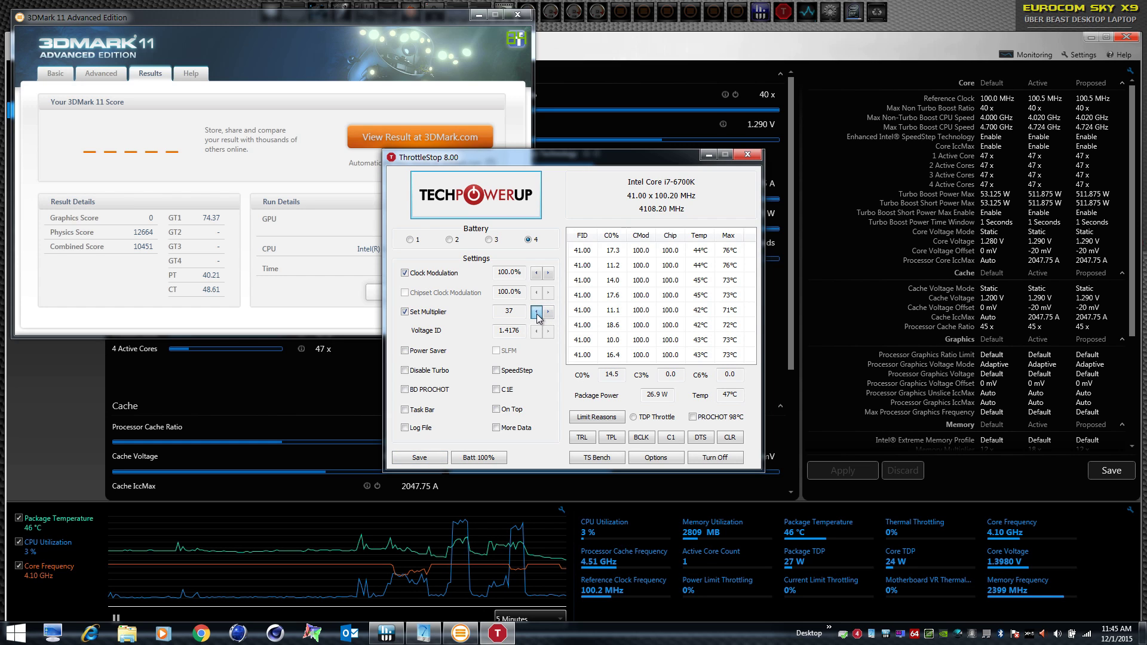
click(537, 312)
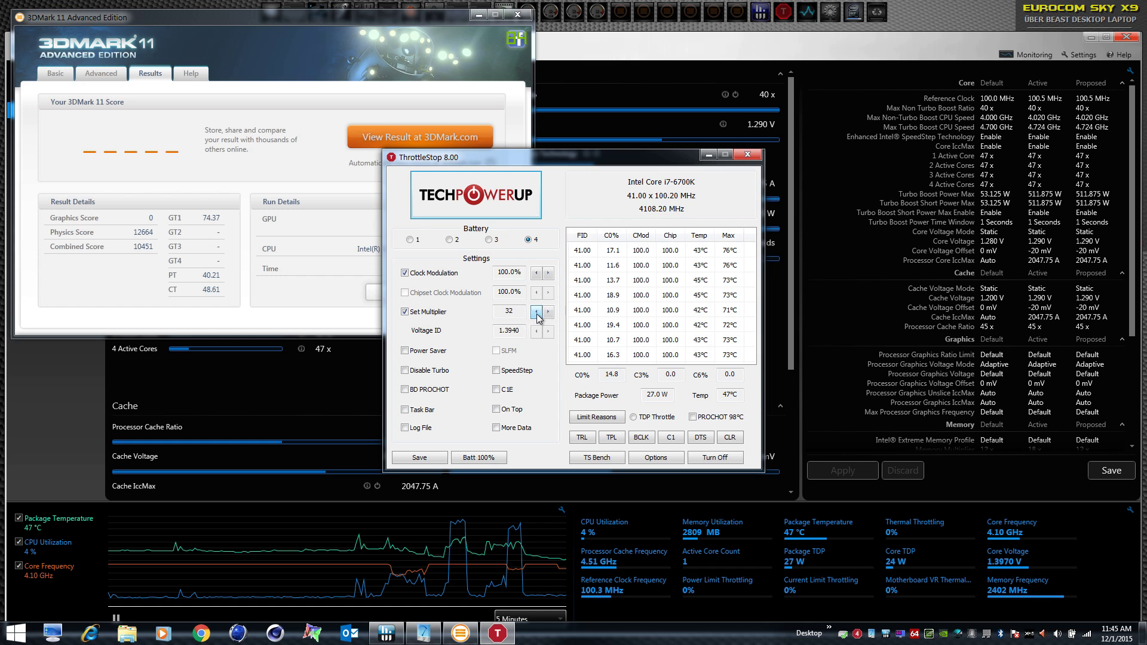
click(420, 458)
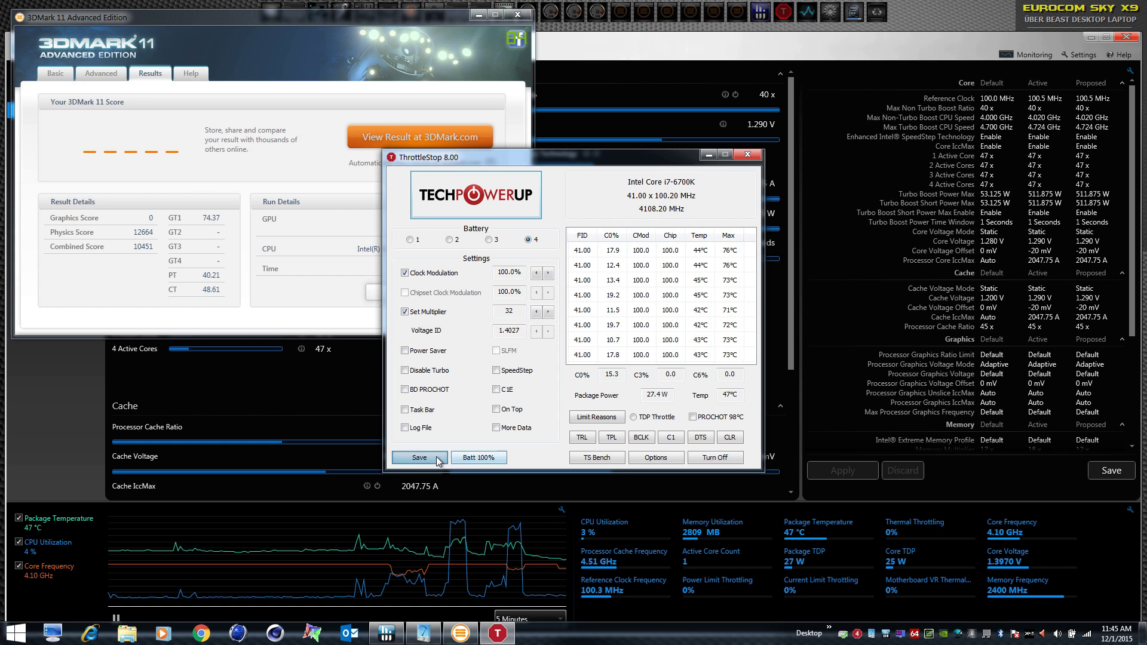
Set the 1–4 core turbo ratio limits to 40 in Turbo Ratio Limits and apply them
click(582, 438)
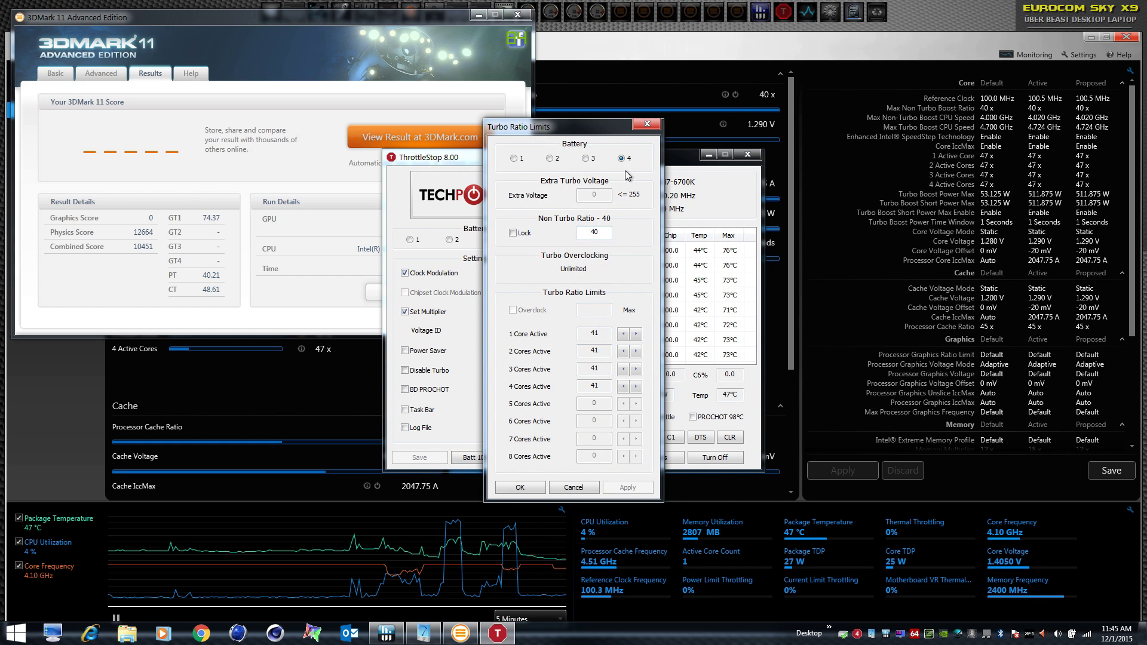
click(623, 335)
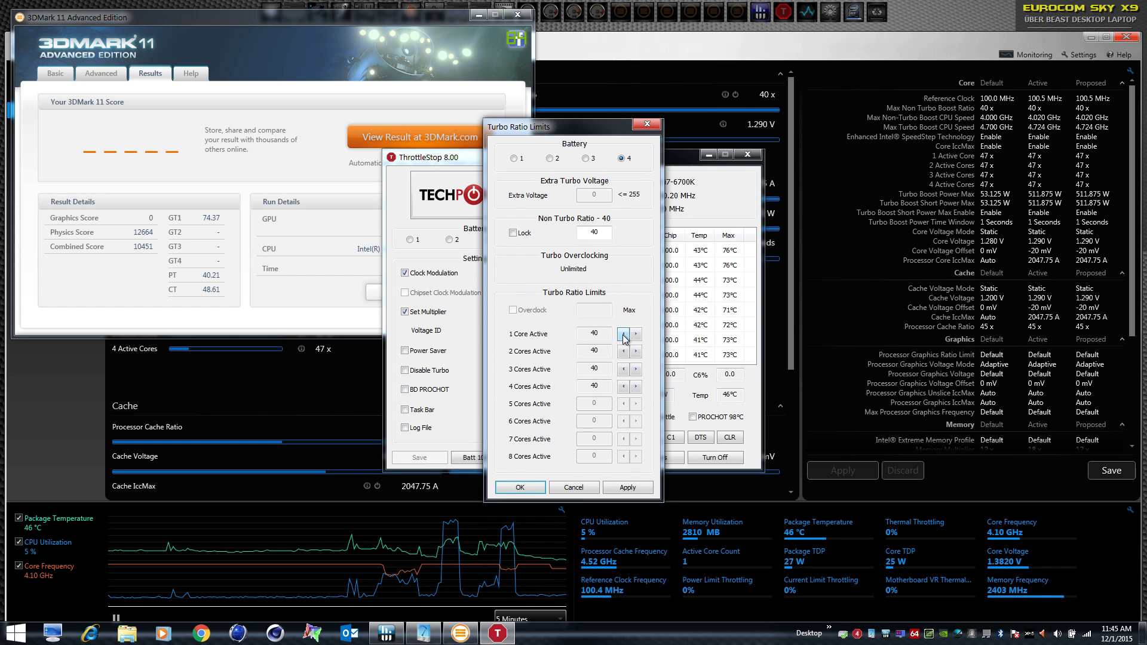
double_click(589, 234)
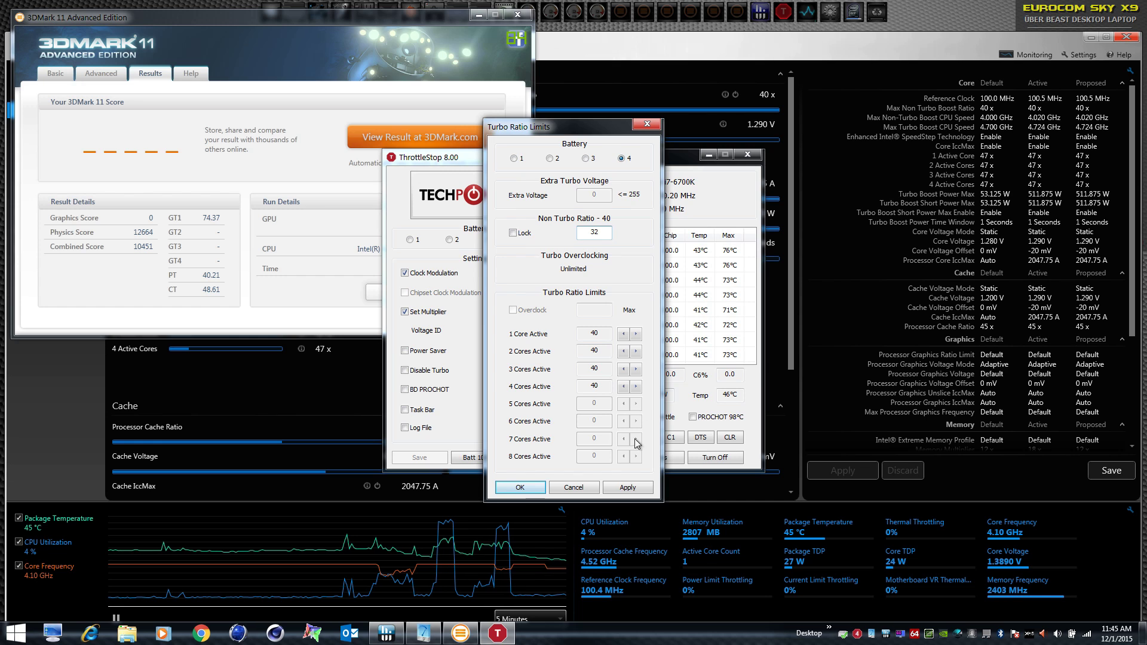
click(627, 488)
click(624, 335)
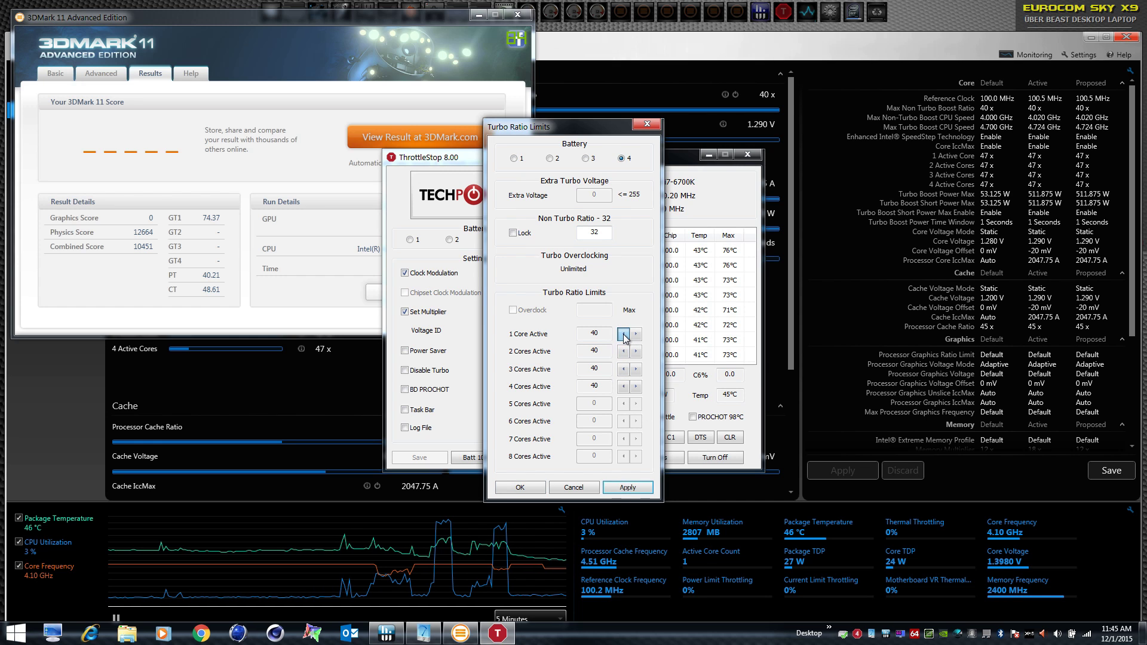
click(624, 488)
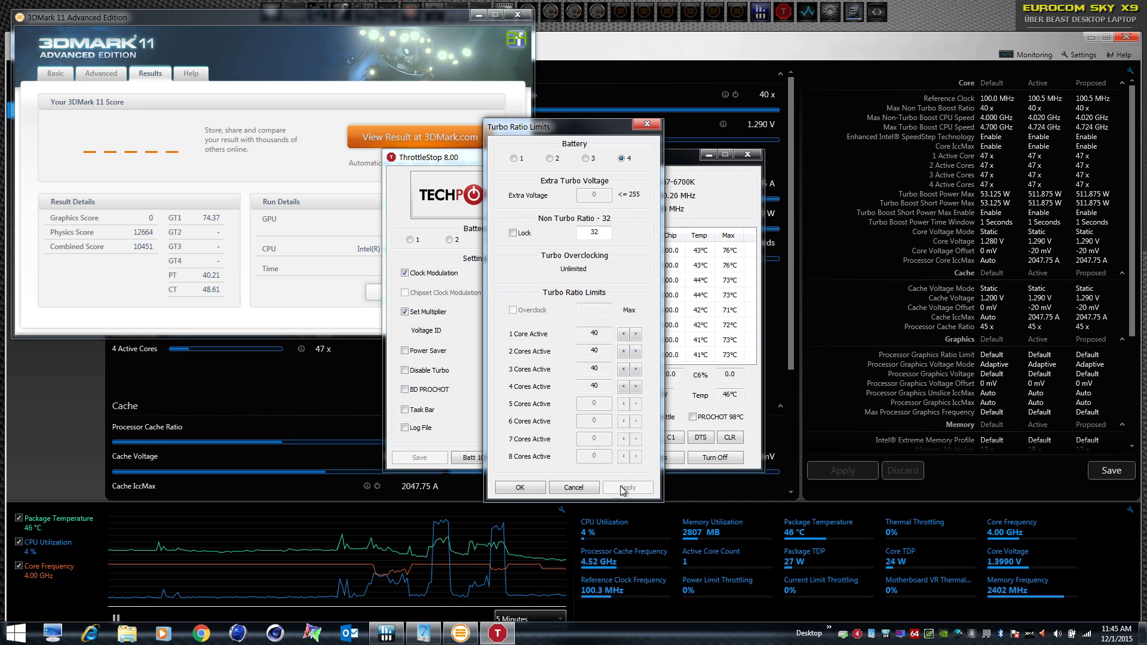
click(520, 488)
Fix the CPU multiplier at 30 with the override checked and raise the non-turbo ratio to 40
click(536, 312)
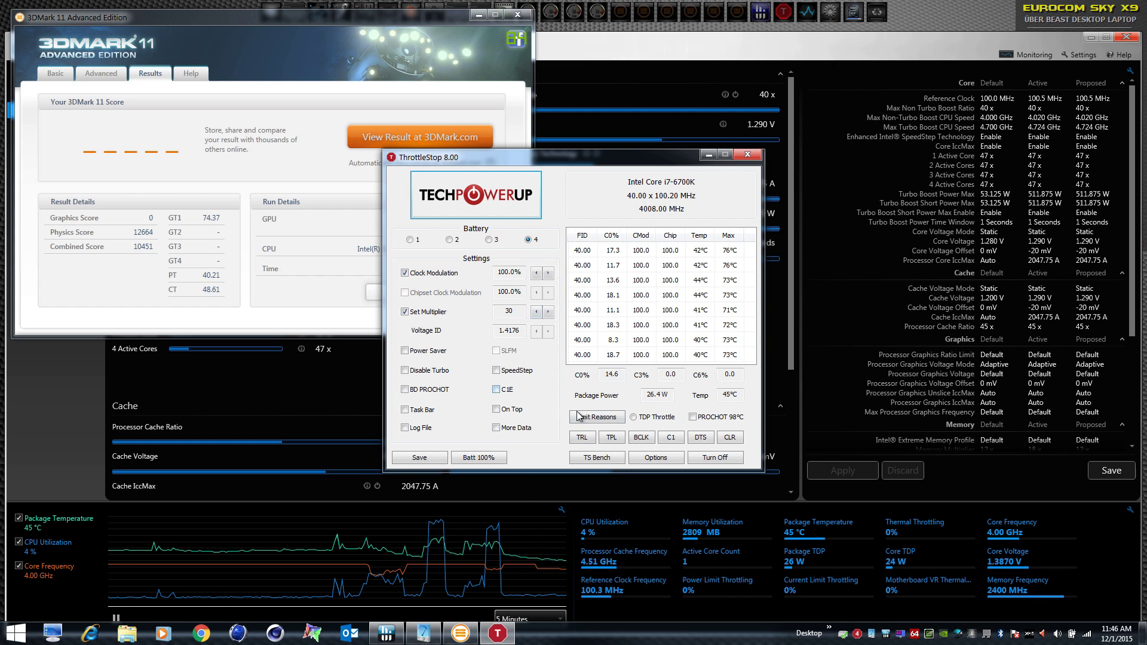
click(405, 312)
click(405, 312)
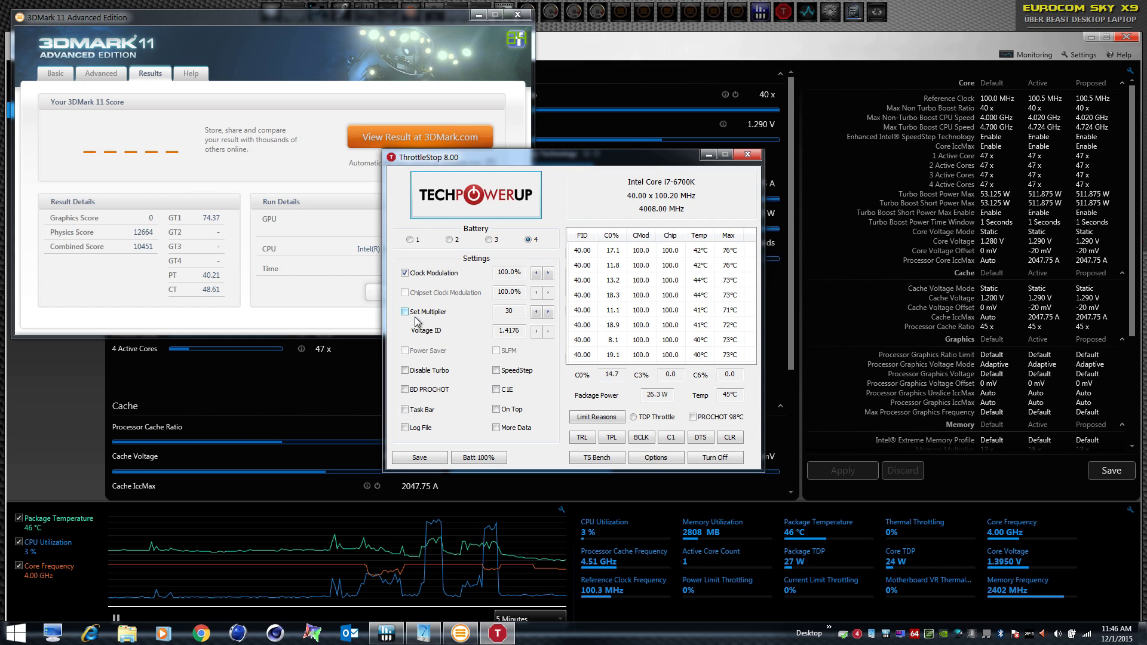
double_click(536, 312)
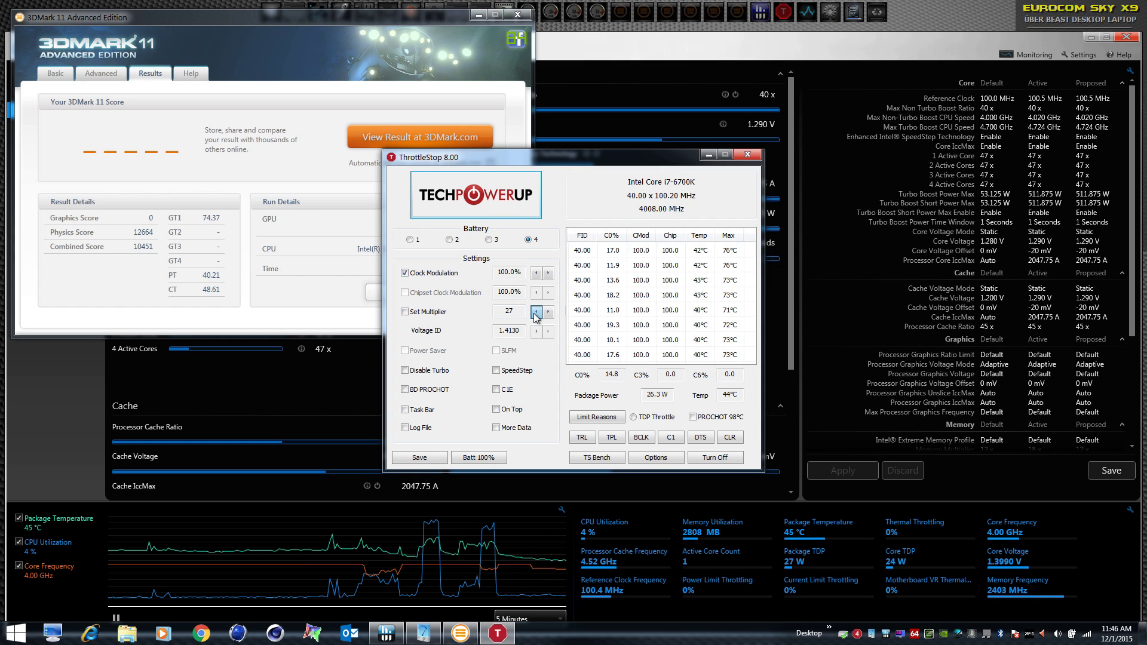
click(426, 313)
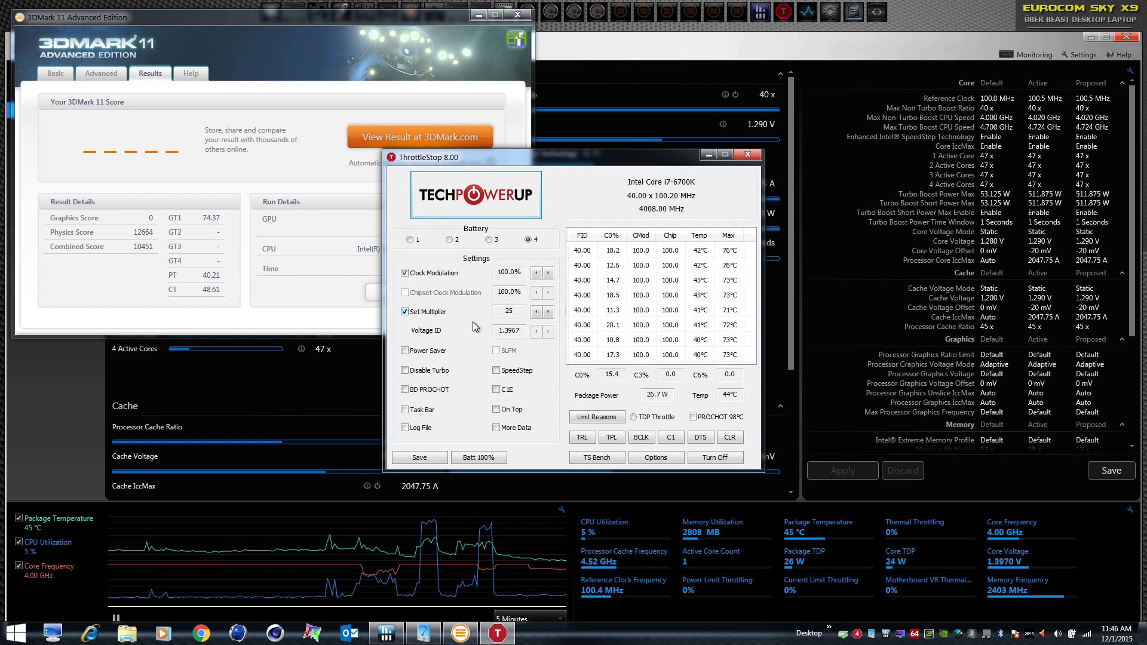
triple_click(548, 313)
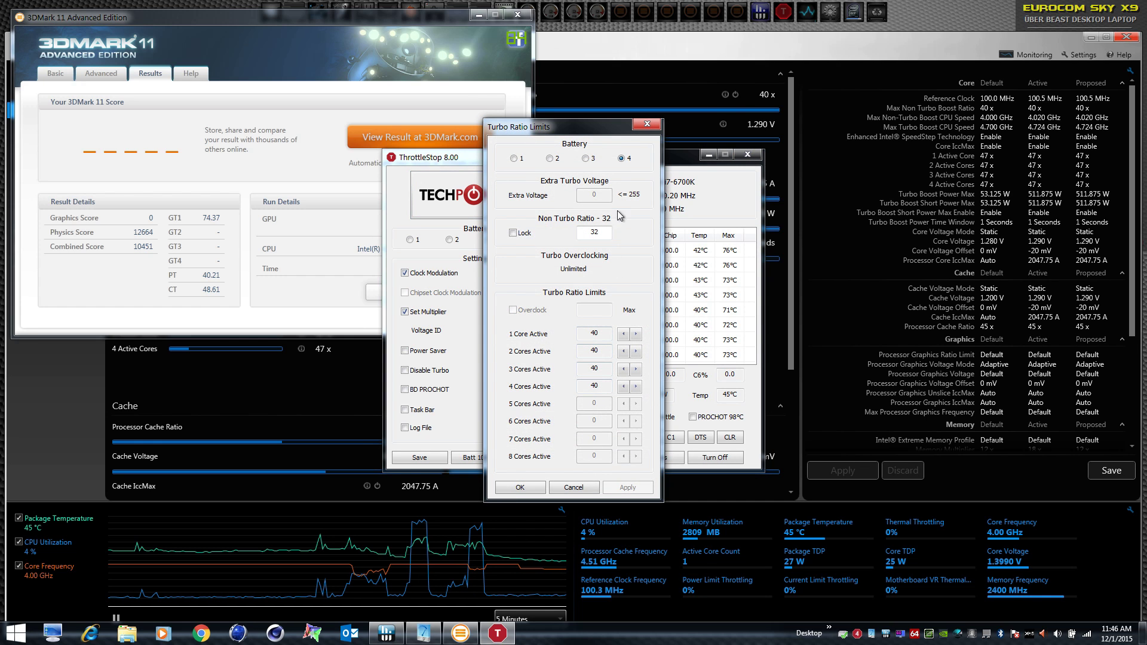
click(624, 333)
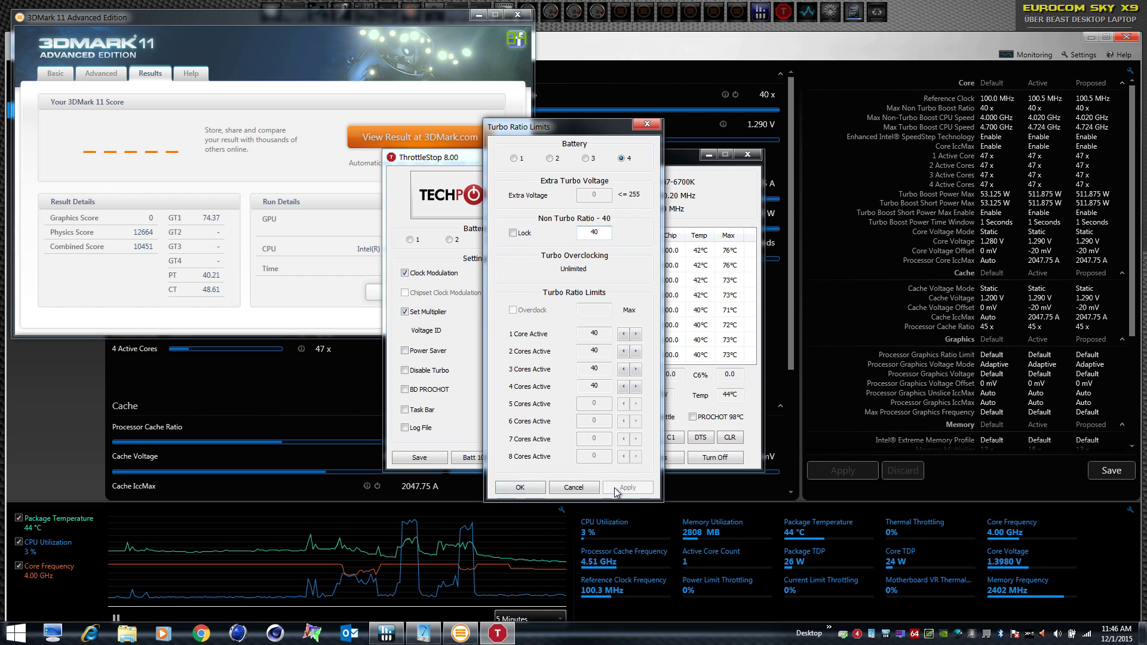
click(533, 488)
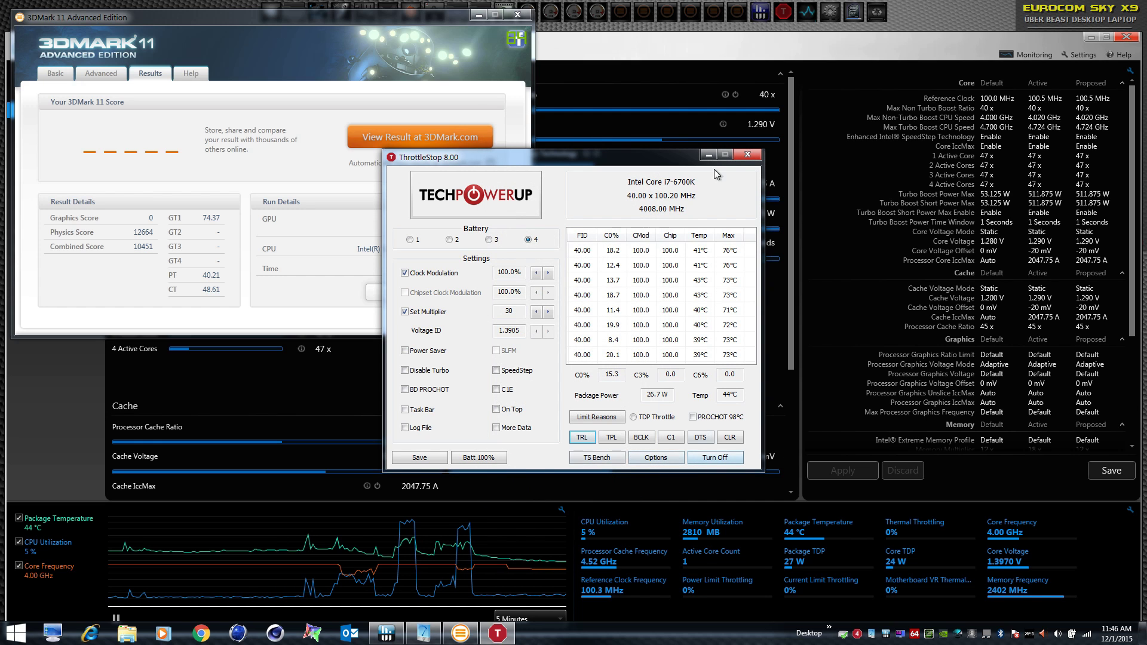
Close ThrottleStop, uncheck Physics and Combined Test, and run Graphics Test 1 alone
click(743, 156)
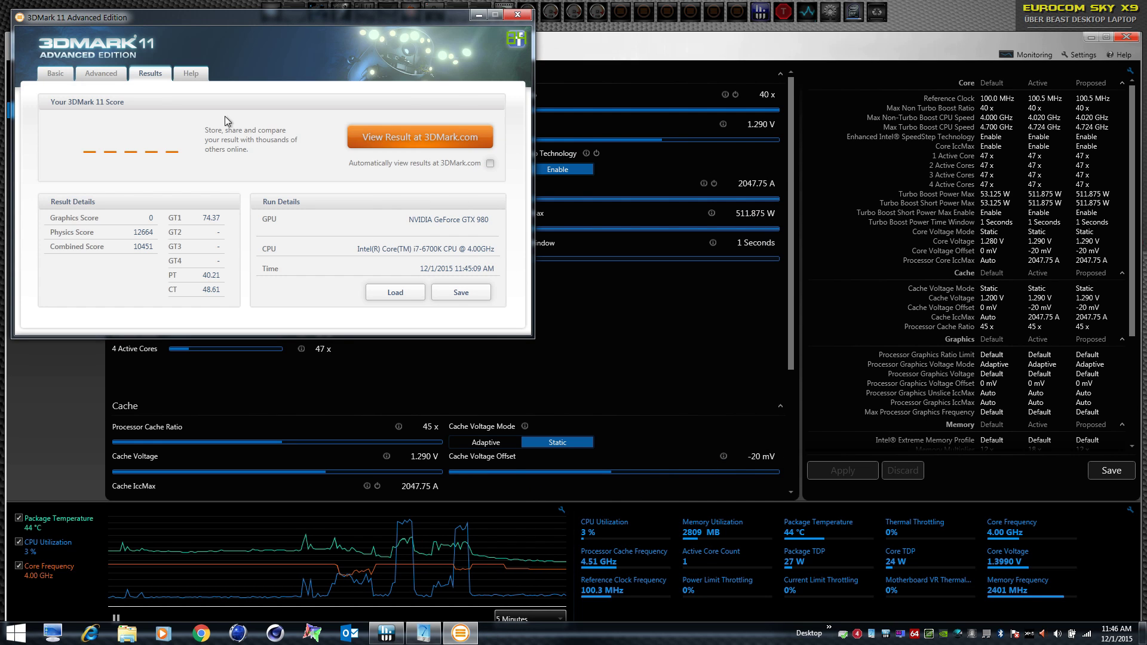
click(101, 74)
click(59, 151)
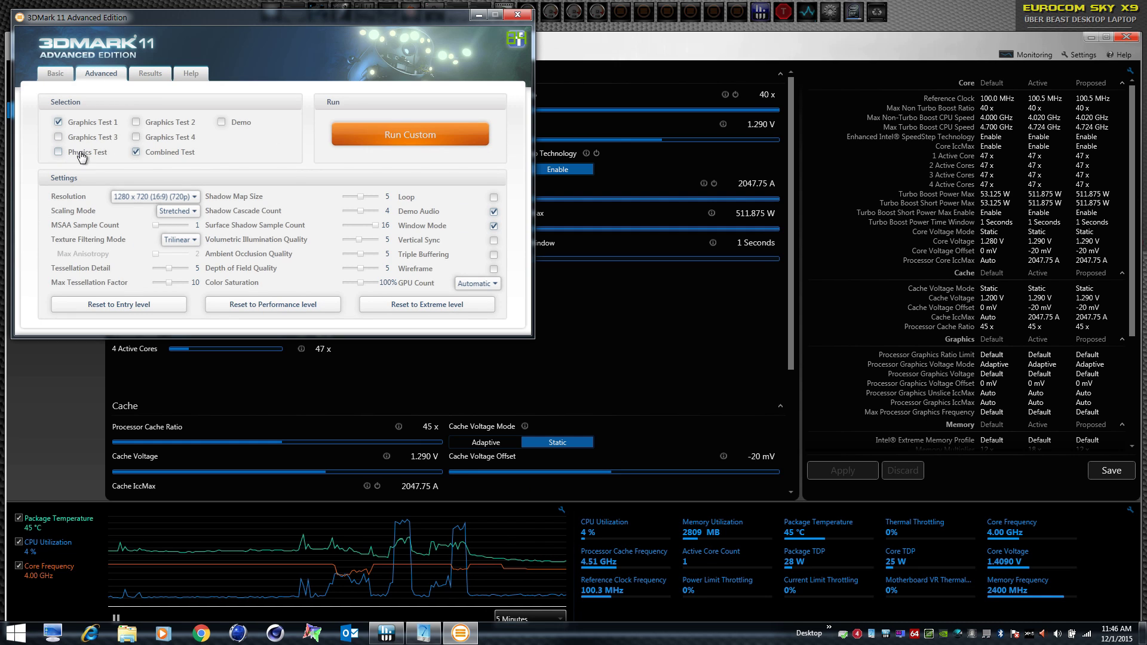
click(150, 74)
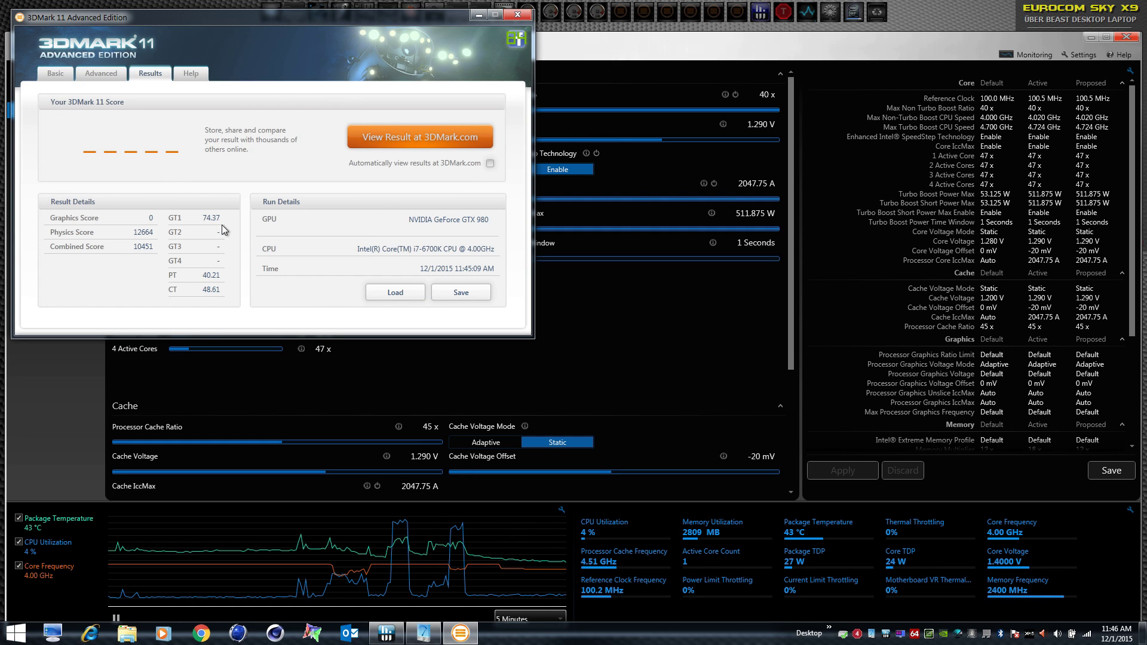
click(97, 75)
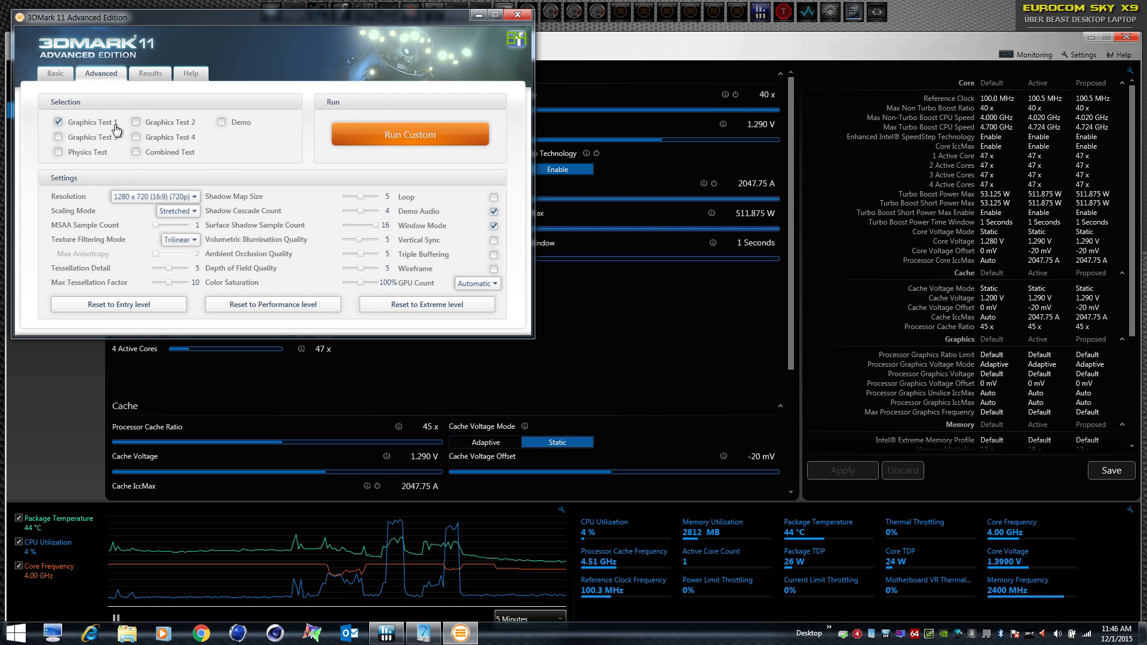
click(374, 136)
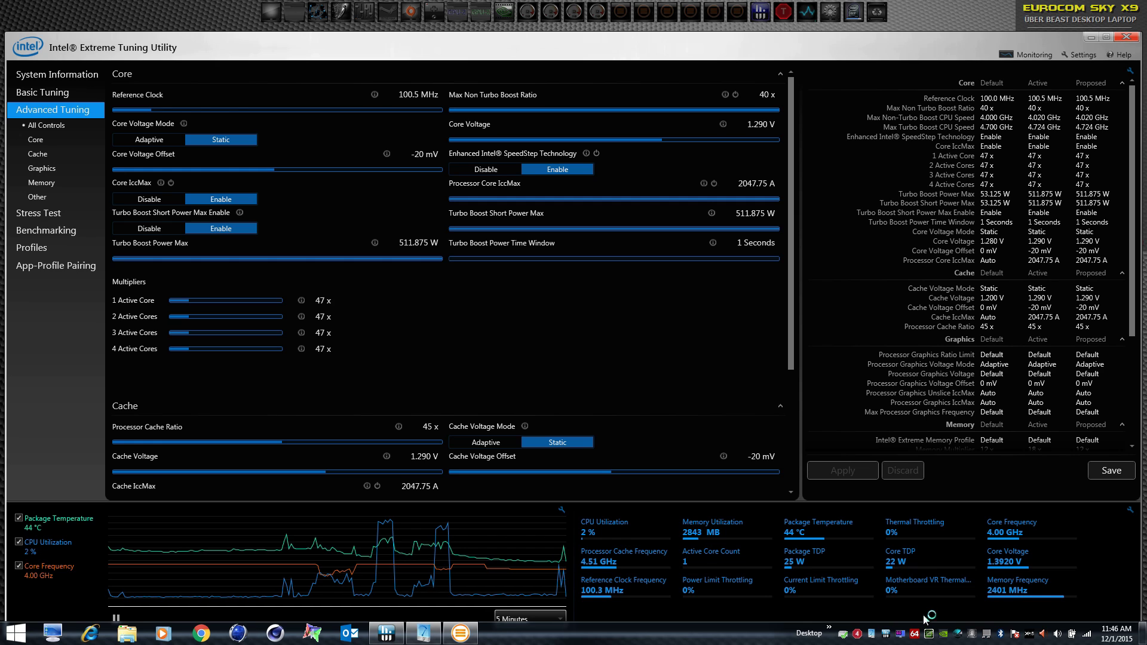
Bring 3DMark 11 forward and let Graphics Test 1 finish with a GT1 score of 75.07
click(467, 642)
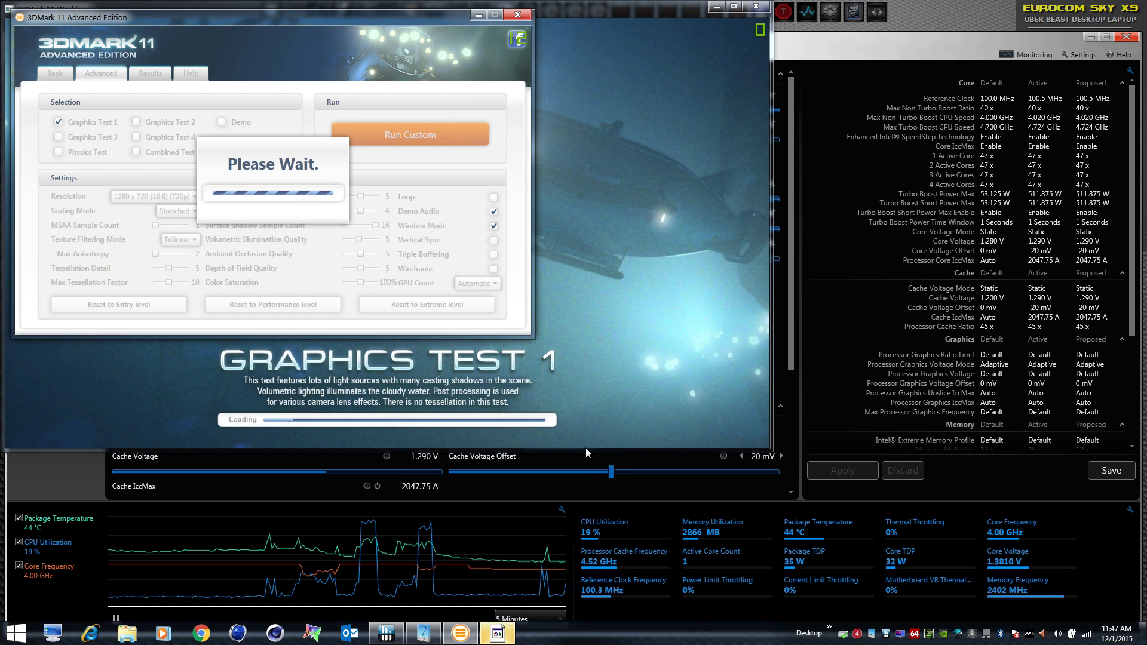
mouse_move(604, 532)
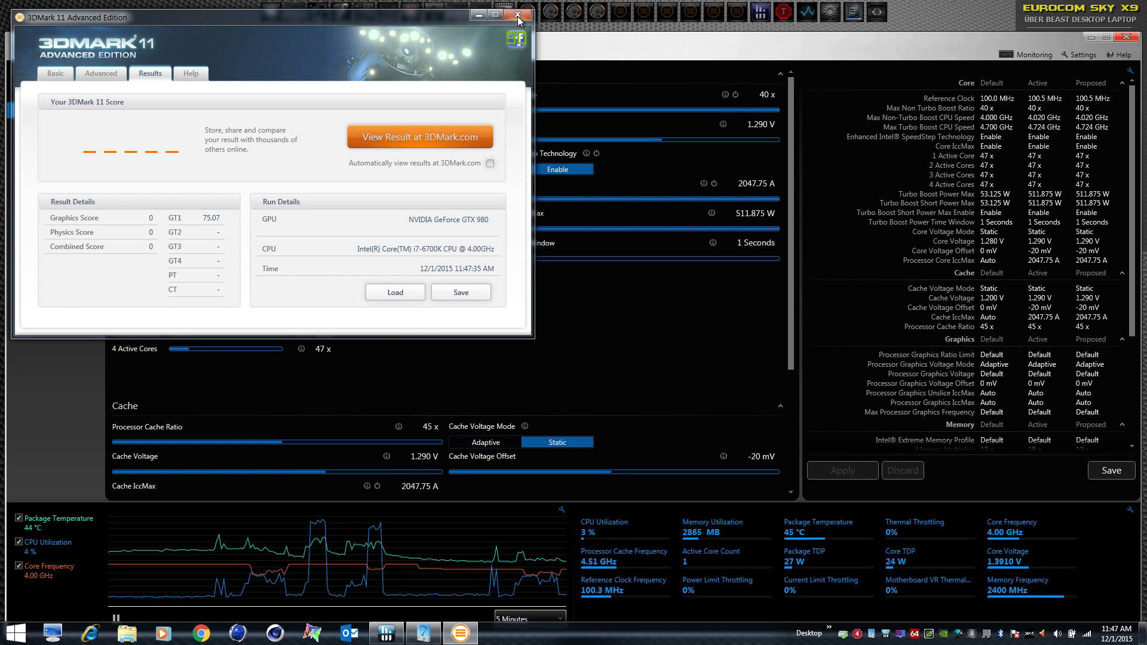
Open HWiNFO64's Sensor Status window showing CPU, memory and GPU readings, including a 74 °C core maximum
click(890, 635)
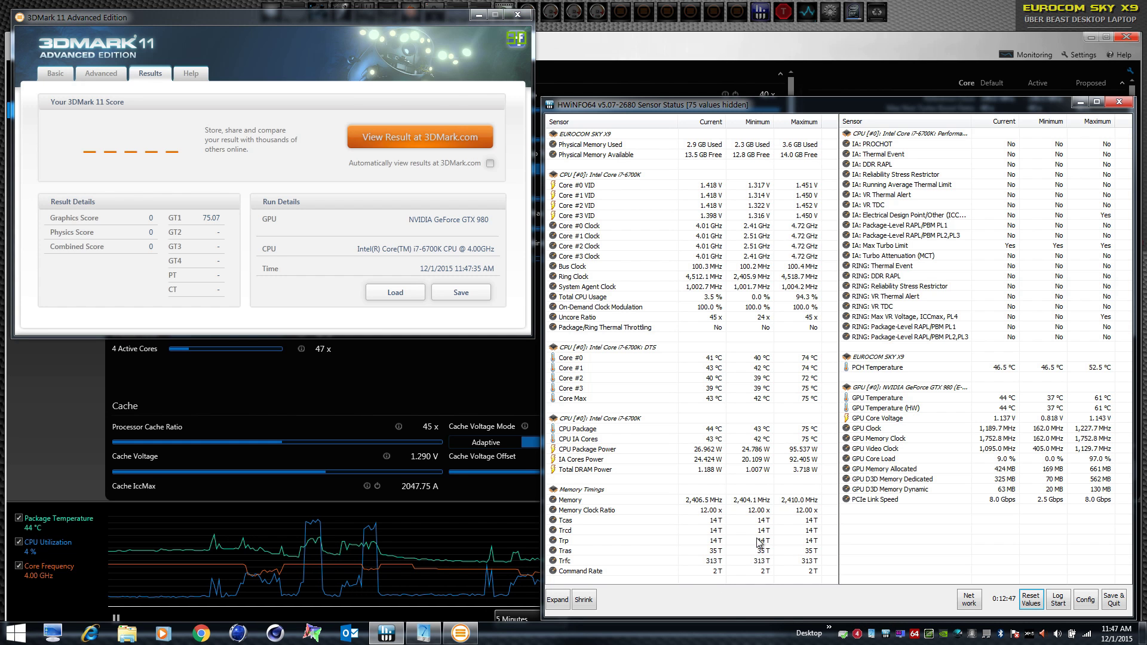